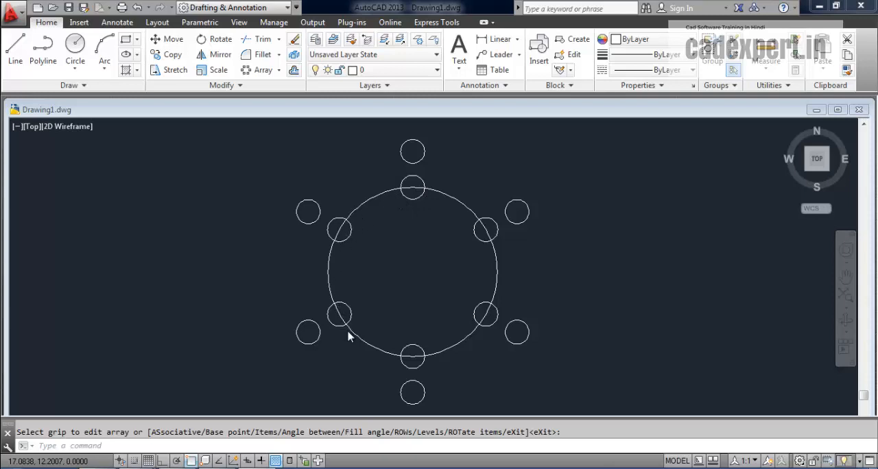
{"action": "left_click", "coordinate": [279, 71]}
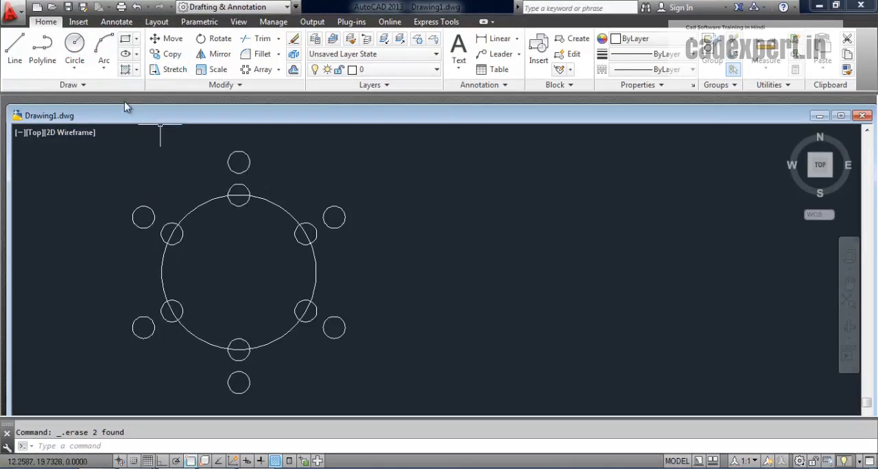
- Draw a circle with a radius of about 4.90 in the empty area beside the existing circular pattern
{"action": "left_click", "coordinate": [74, 46]}
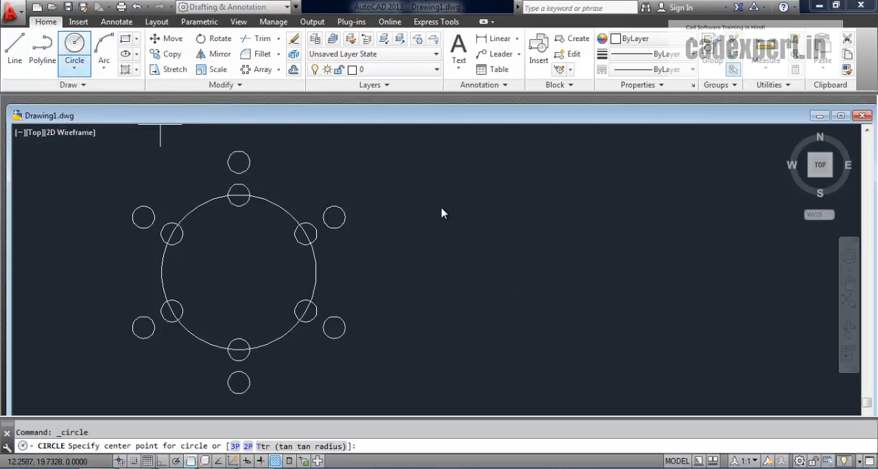
{"action": "left_click", "coordinate": [524, 273]}
{"action": "left_click", "coordinate": [522, 189]}
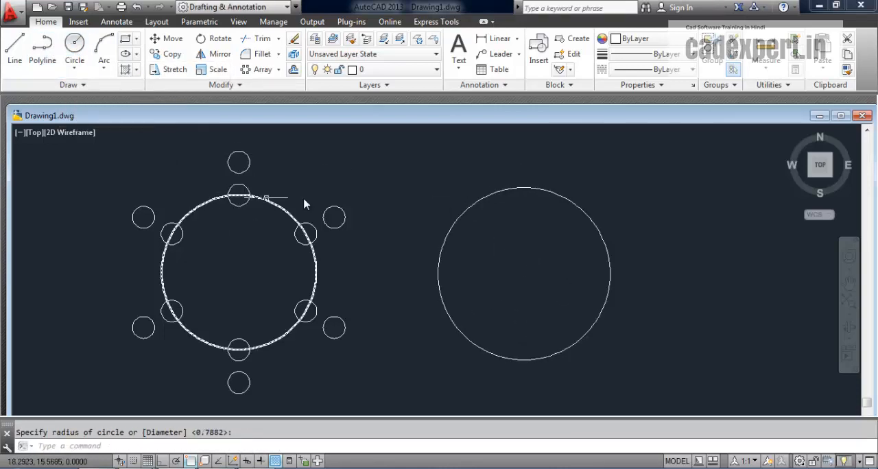
- Draw a small circle with a radius of about 0.67 centred on the top quadrant of the new large circle
{"action": "left_click", "coordinate": [74, 47]}
{"action": "left_click", "coordinate": [524, 188]}
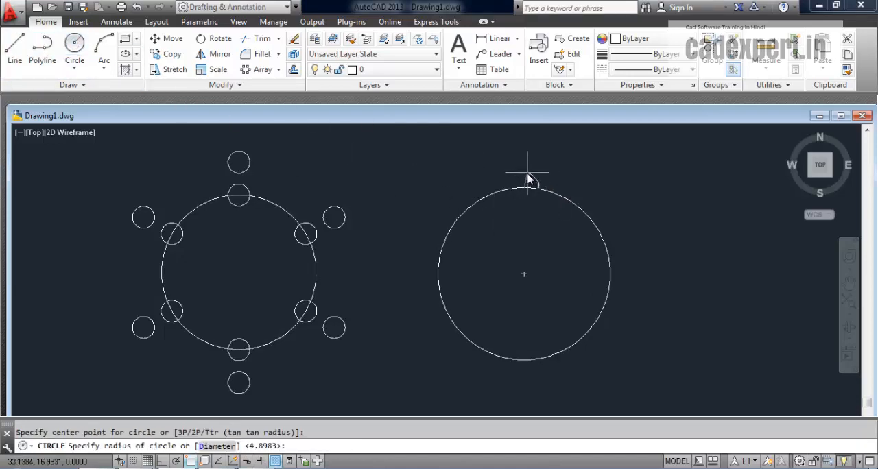
{"action": "key", "text": "Return"}
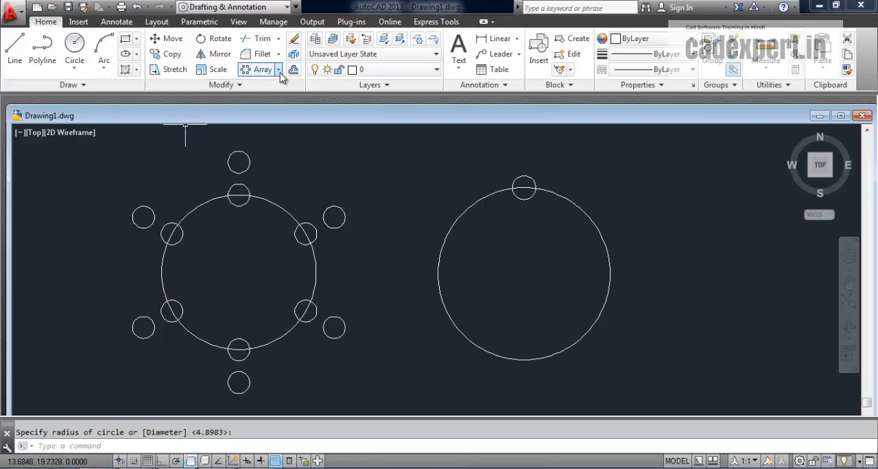
- Create a polar array of the small circle around the centre of the new large circle
{"action": "left_click", "coordinate": [259, 70]}
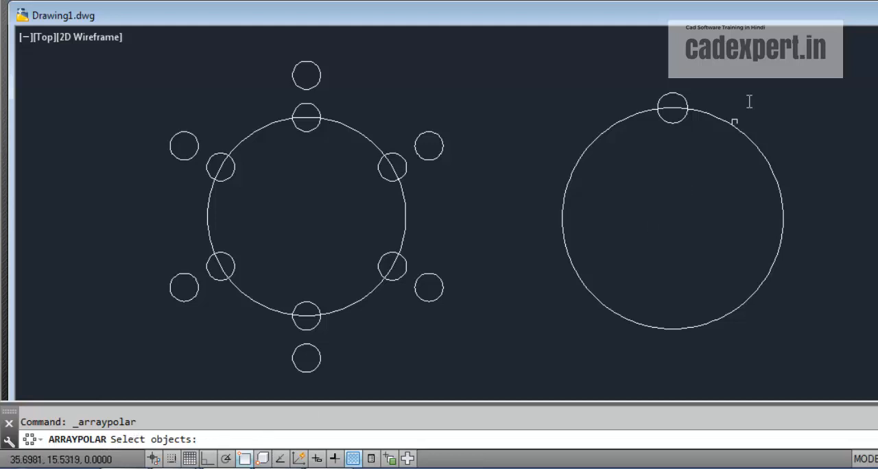
{"action": "left_click", "coordinate": [677, 96]}
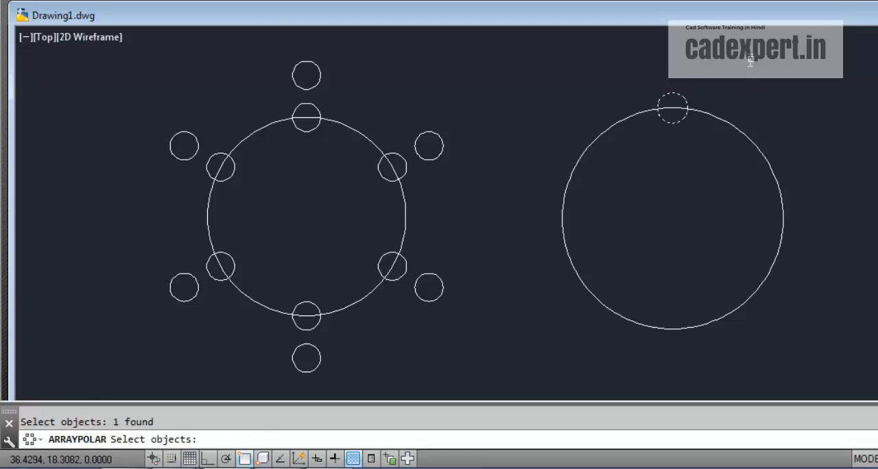
{"action": "key", "text": "Return"}
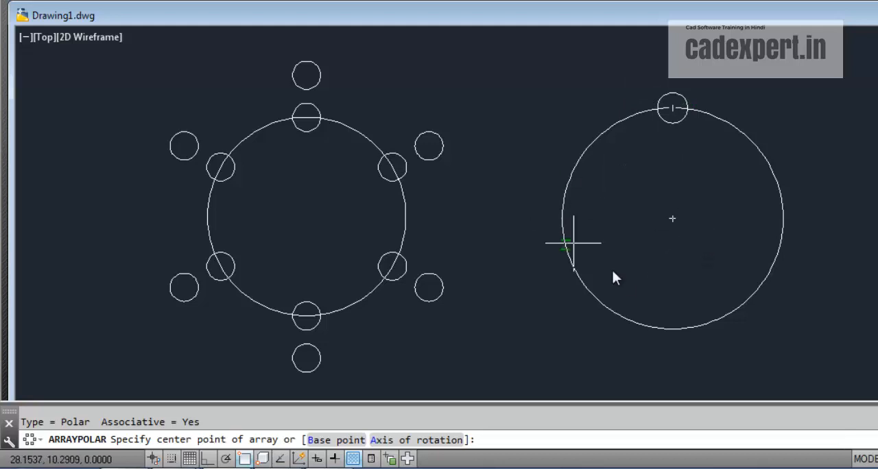
{"action": "left_click", "coordinate": [672, 221]}
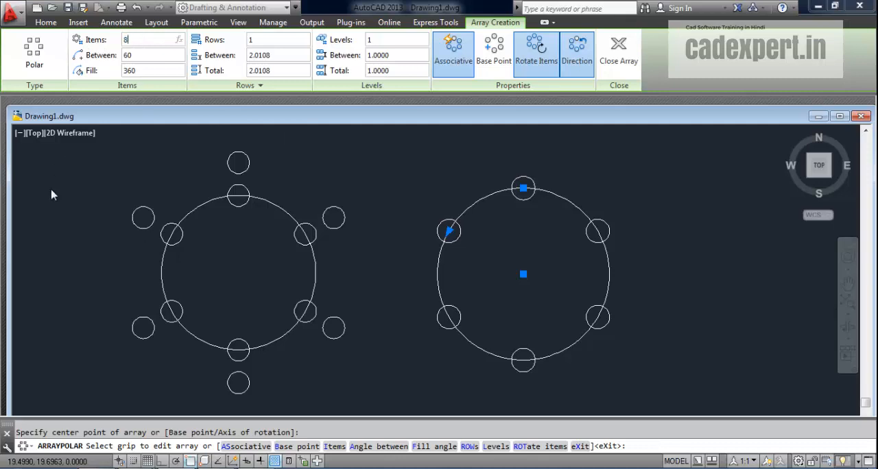
- Set the polar array to 8 items and 2 rows
{"action": "left_click", "coordinate": [168, 141]}
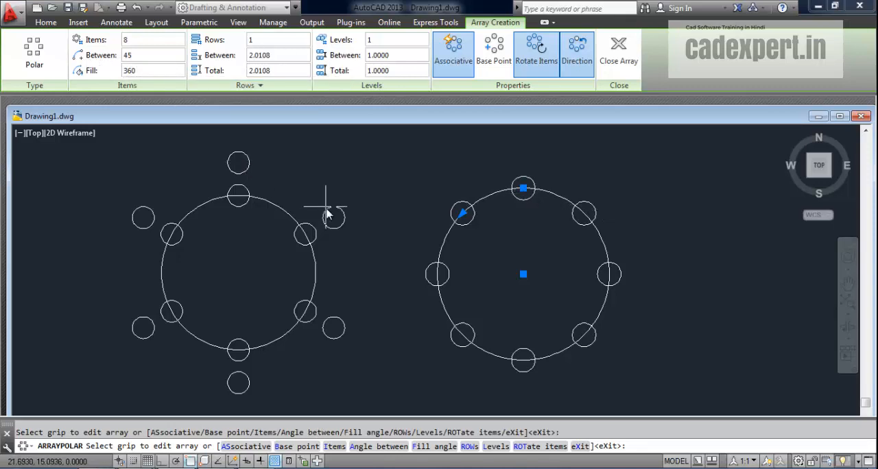
{"action": "left_click", "coordinate": [251, 40]}
{"action": "type", "text": "2"}
{"action": "key", "text": "Return"}
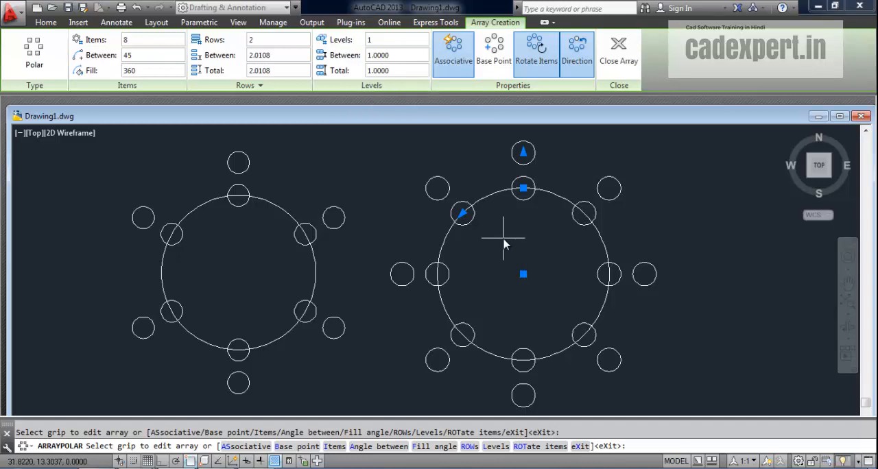
- Set the polar array to 2 levels and check them in a tilted view, ending in the north-up top view
{"action": "left_click", "coordinate": [375, 40]}
{"action": "left_click", "coordinate": [818, 163]}
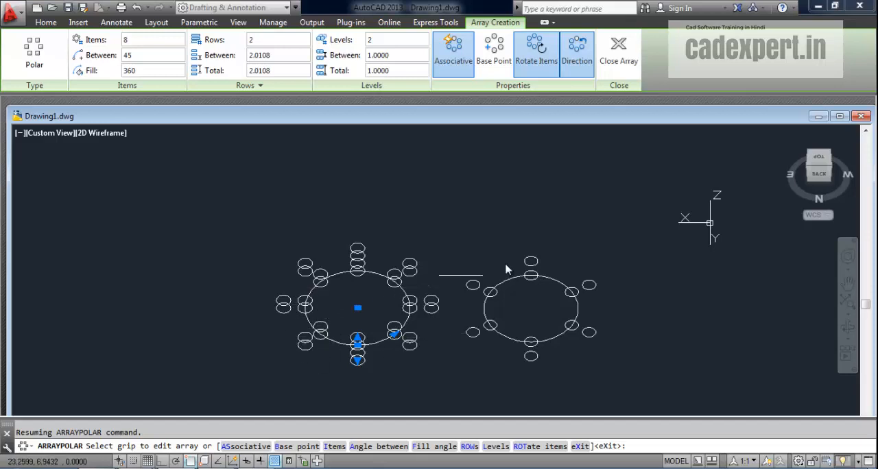
{"action": "left_click", "coordinate": [824, 159]}
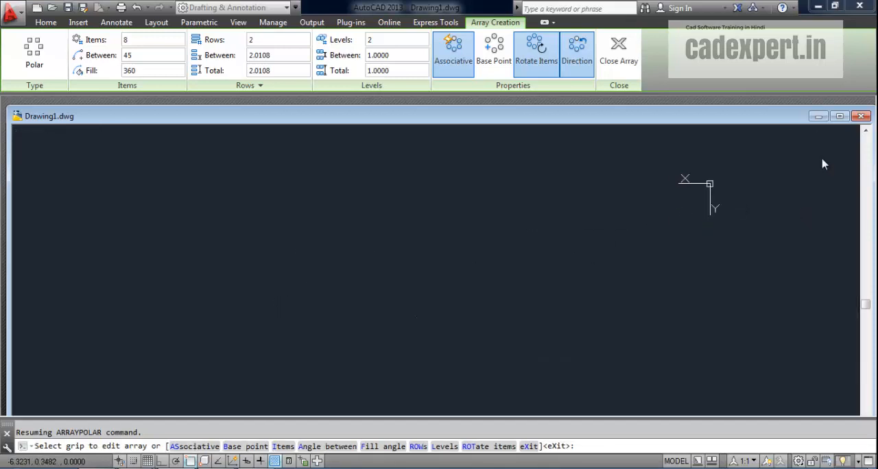
{"action": "left_click", "coordinate": [845, 136]}
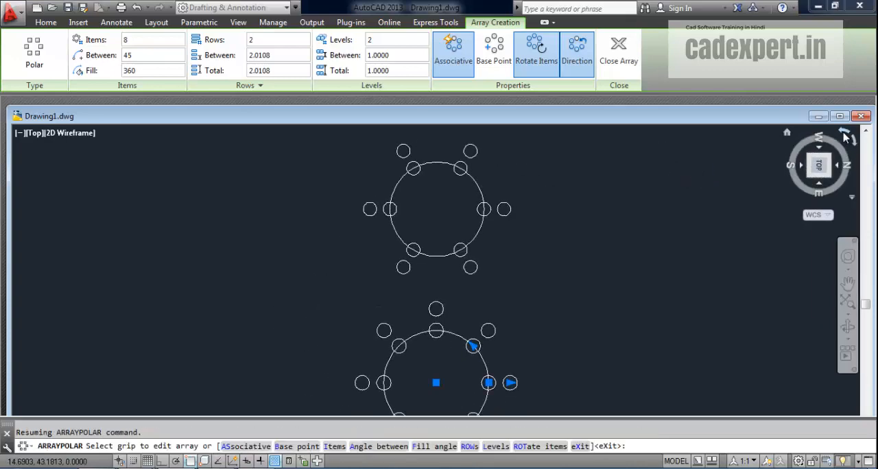
{"action": "left_click", "coordinate": [844, 135]}
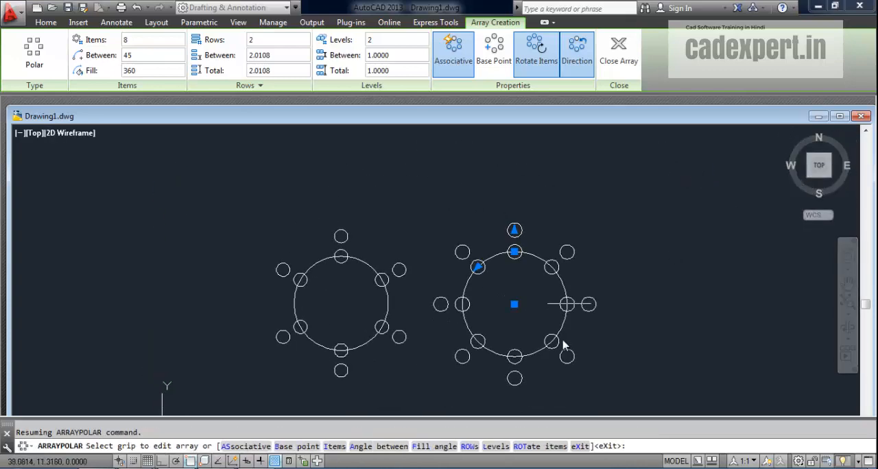
{"action": "scroll", "coordinate": [597, 341], "scroll_direction": "up", "scroll_amount": 4}
{"action": "scroll", "coordinate": [596, 341], "scroll_direction": "down", "scroll_amount": 4}
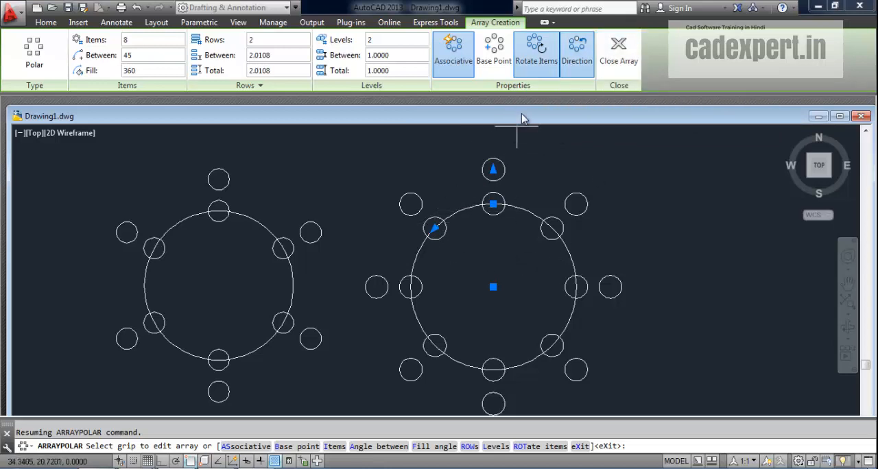
- Switch the array direction to clockwise and back to counter-clockwise, and finish the array
{"action": "left_click", "coordinate": [577, 52]}
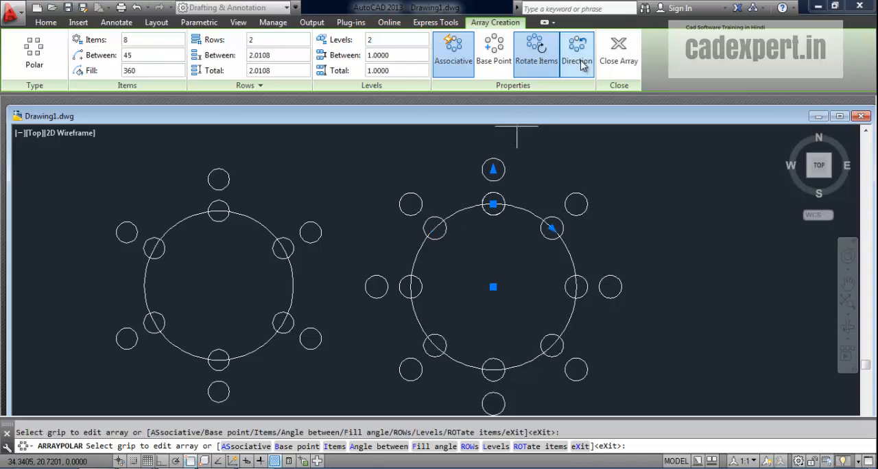
{"action": "left_click", "coordinate": [580, 54]}
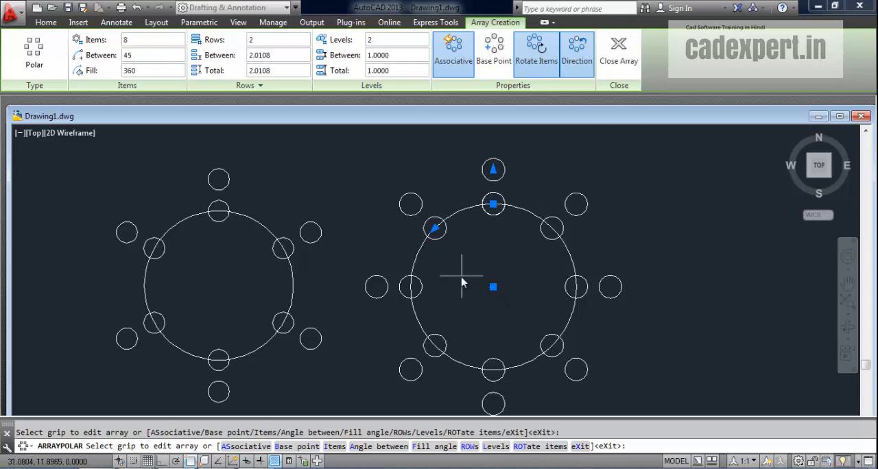
{"action": "middle_click_drag", "start_coordinate": [482, 261], "coordinate": [444, 253]}
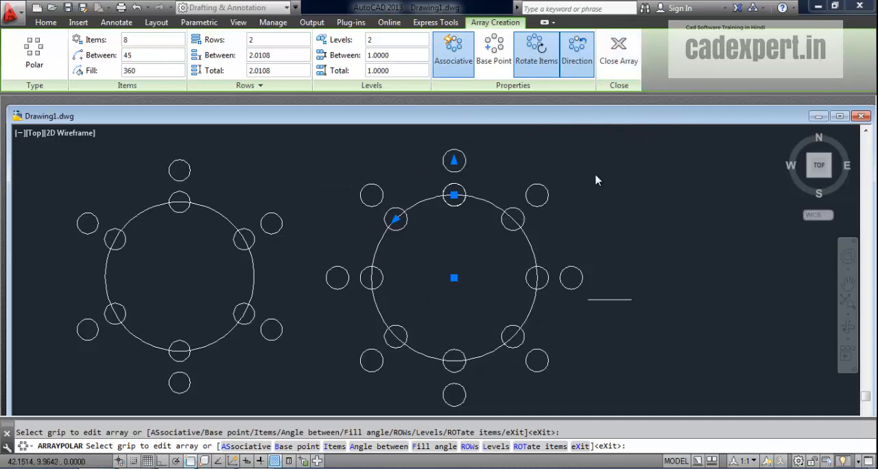
{"action": "left_click", "coordinate": [618, 59]}
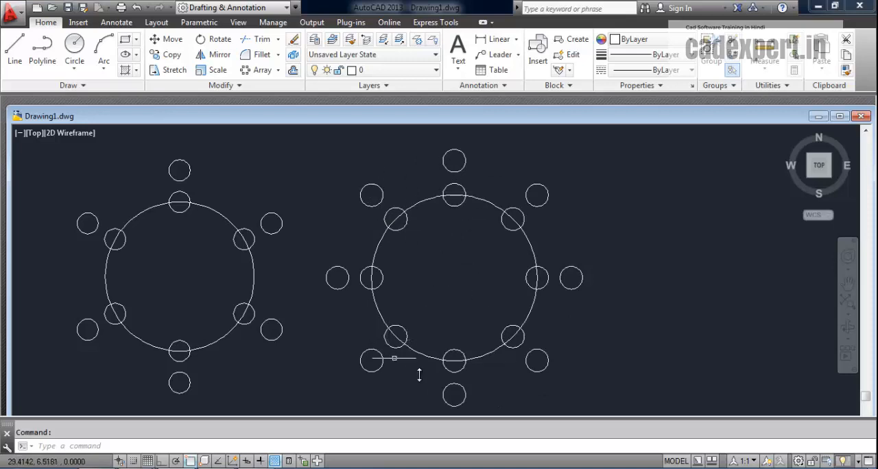
- Select the new eight-item polar array and dismiss its quick properties
{"action": "left_click", "coordinate": [548, 193]}
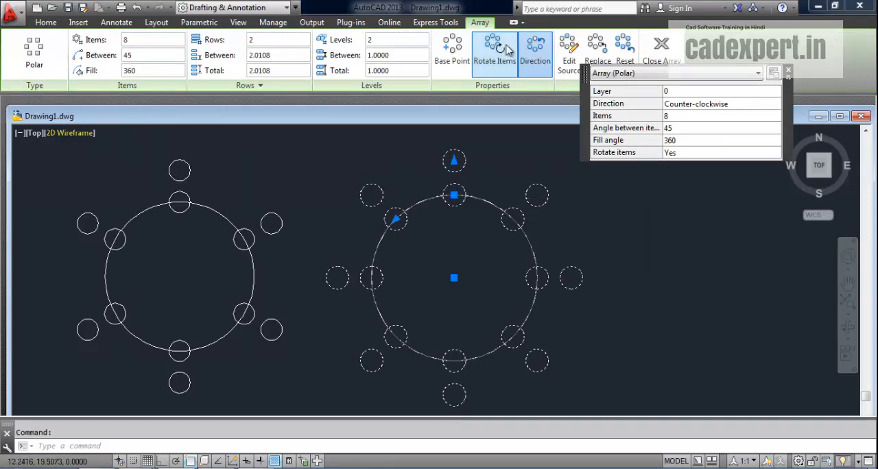
{"action": "left_click", "coordinate": [662, 74]}
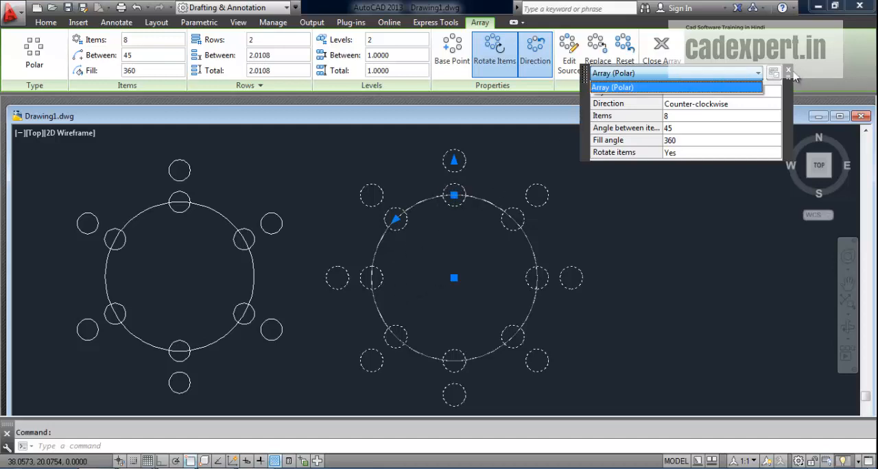
{"action": "left_click", "coordinate": [794, 76]}
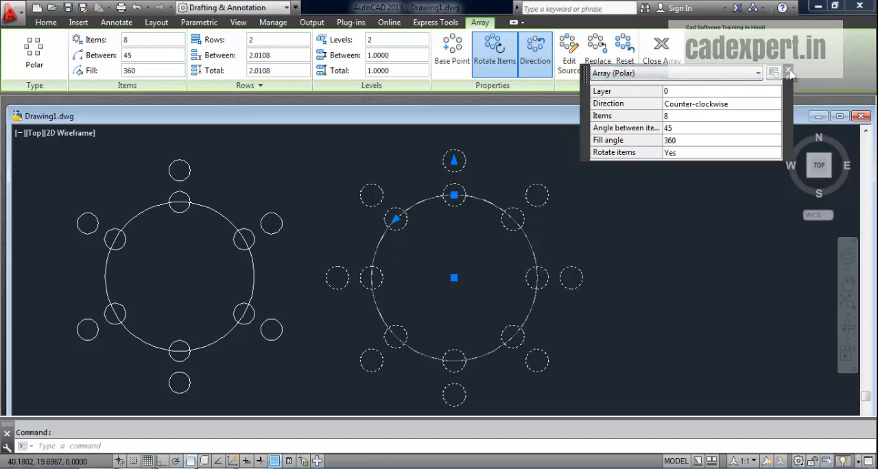
{"action": "left_click", "coordinate": [789, 71]}
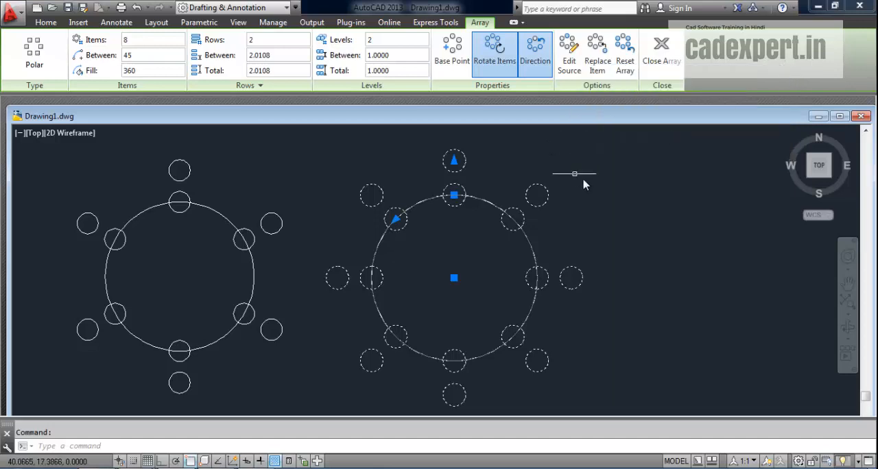
- Enter source editing for the polar array, using the top circle of its inner row as the item
{"action": "left_click", "coordinate": [569, 63]}
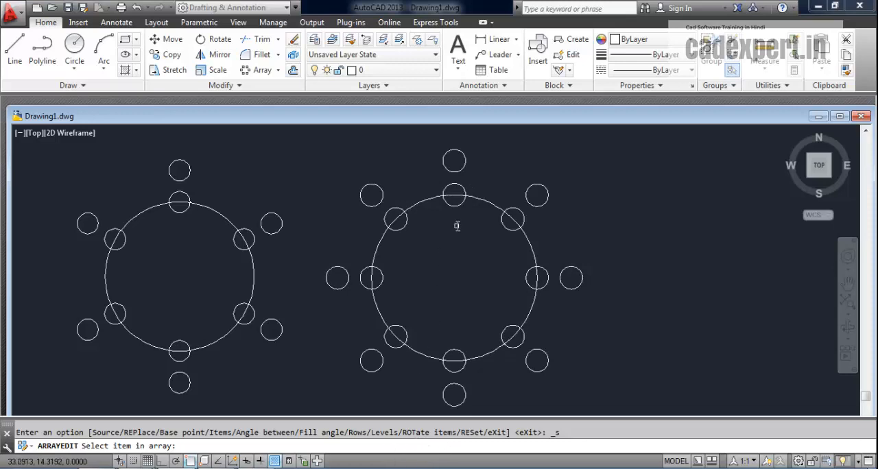
{"action": "left_click", "coordinate": [460, 188]}
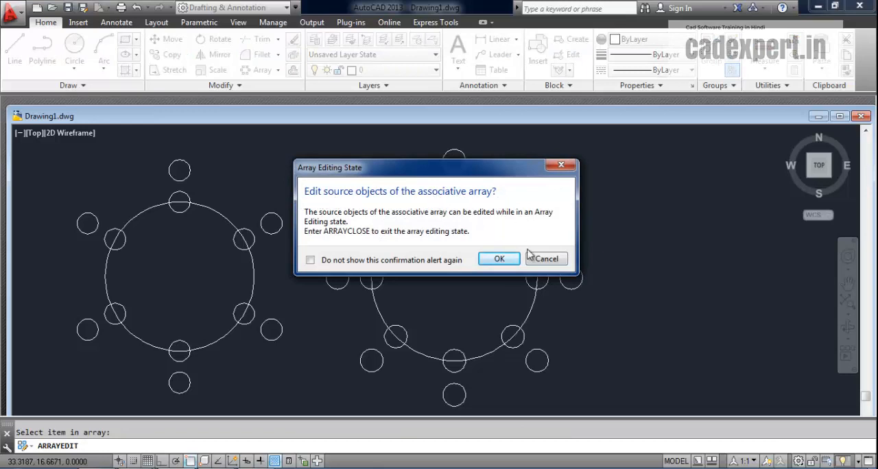
{"action": "left_click", "coordinate": [499, 261]}
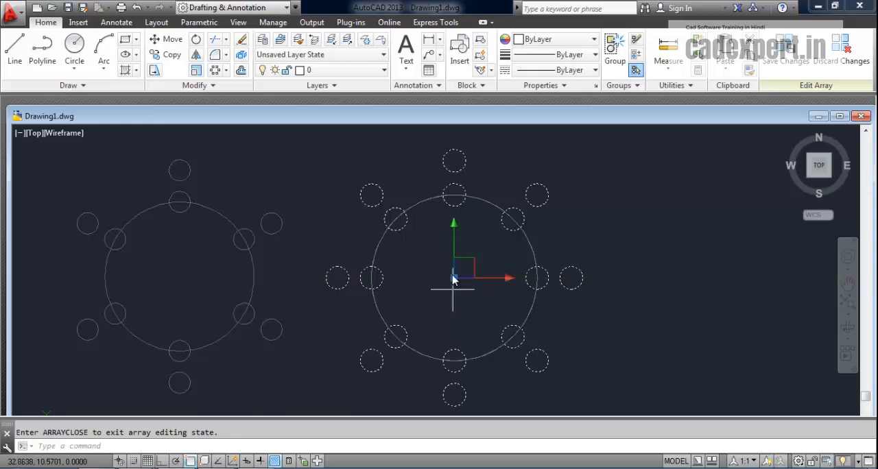
- Draw a smaller concentric circle inside the inner row's top circle as part of the array source
{"action": "left_click", "coordinate": [74, 47]}
{"action": "scroll", "coordinate": [459, 212], "scroll_direction": "up", "scroll_amount": 2}
{"action": "scroll", "coordinate": [459, 212], "scroll_direction": "down", "scroll_amount": 1}
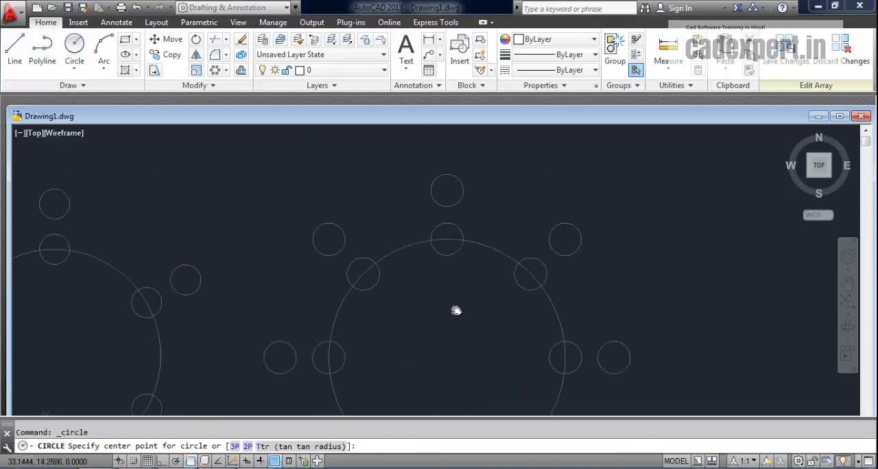
{"action": "scroll", "coordinate": [452, 260], "scroll_direction": "up", "scroll_amount": 3}
{"action": "left_click", "coordinate": [454, 250]}
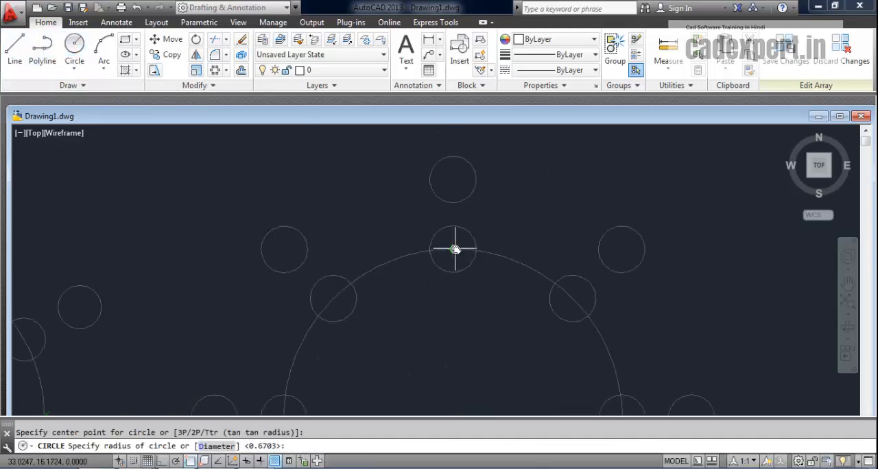
{"action": "left_click", "coordinate": [456, 237]}
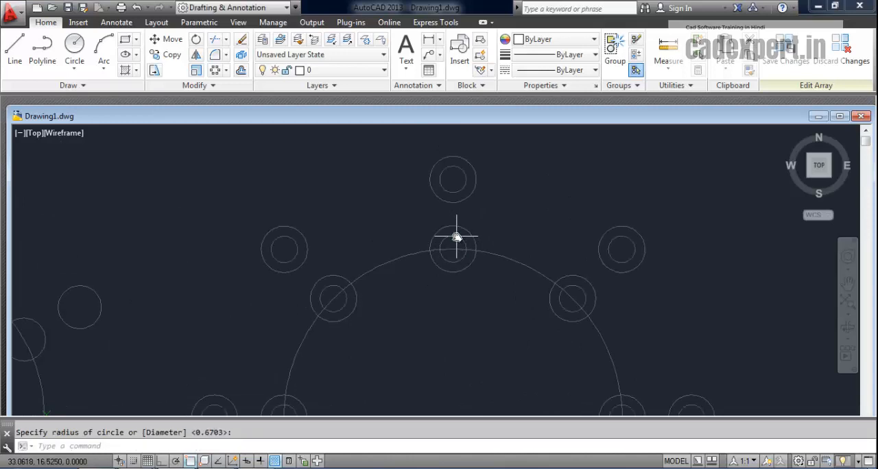
{"action": "middle_click_drag", "start_coordinate": [453, 347], "coordinate": [444, 258]}
{"action": "scroll", "coordinate": [428, 257], "scroll_direction": "down", "scroll_amount": 3}
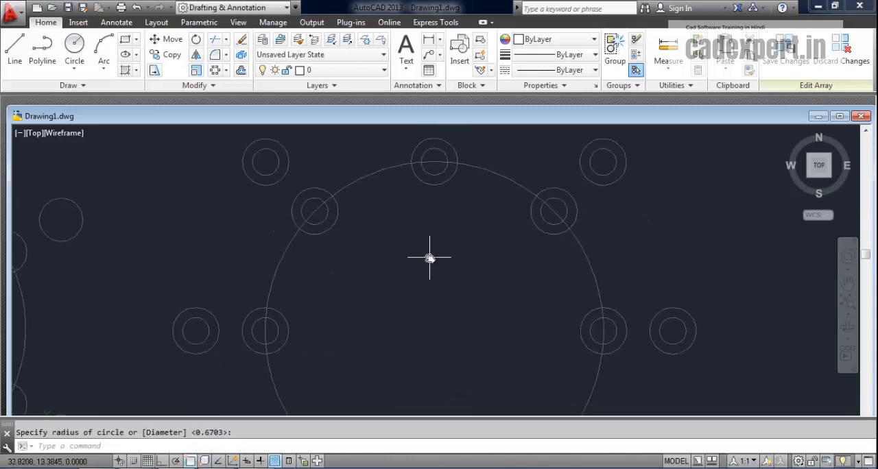
{"action": "middle_click_drag", "start_coordinate": [431, 301], "coordinate": [399, 281]}
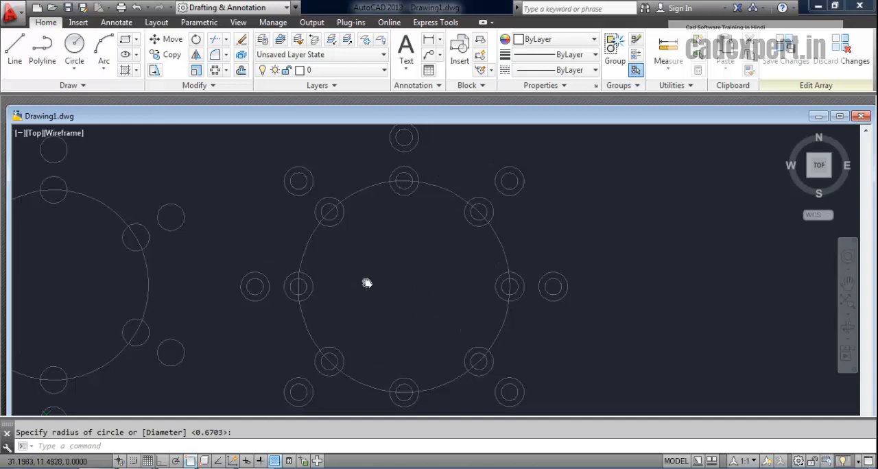
{"action": "middle_click_drag", "start_coordinate": [367, 284], "coordinate": [382, 275]}
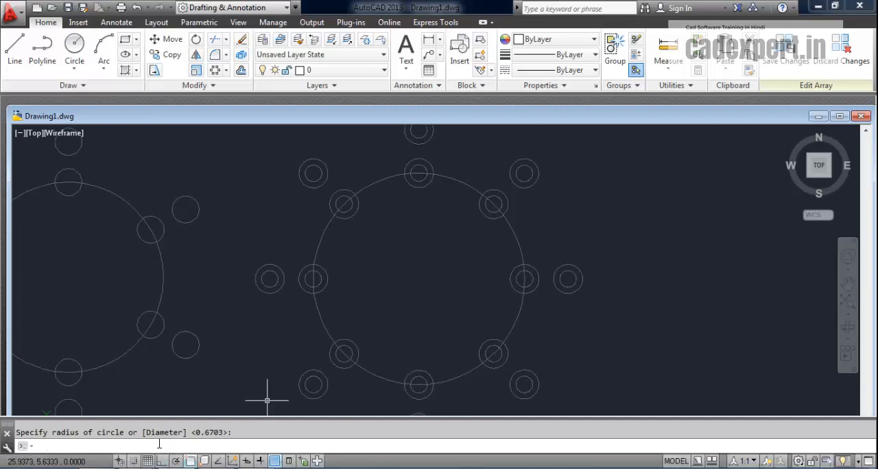
- Close the array's source editing with ARRAYCLOSE and save the changes to the array objects
{"action": "type", "text": "r"}
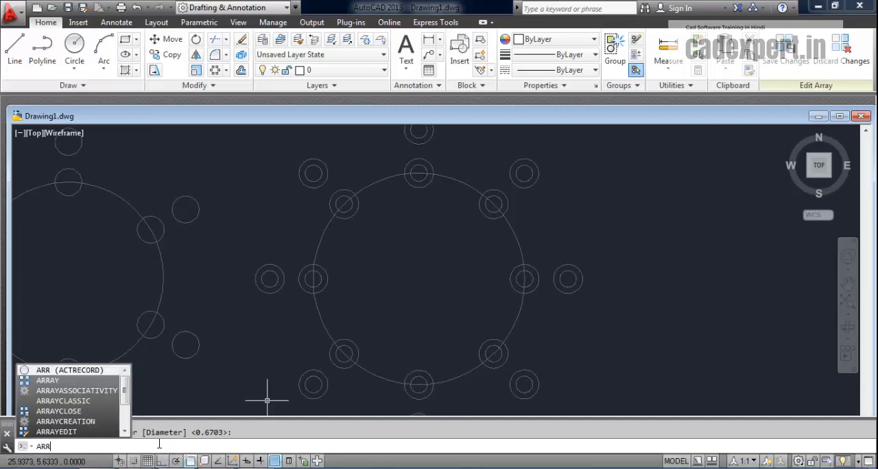
{"action": "left_click", "coordinate": [58, 411]}
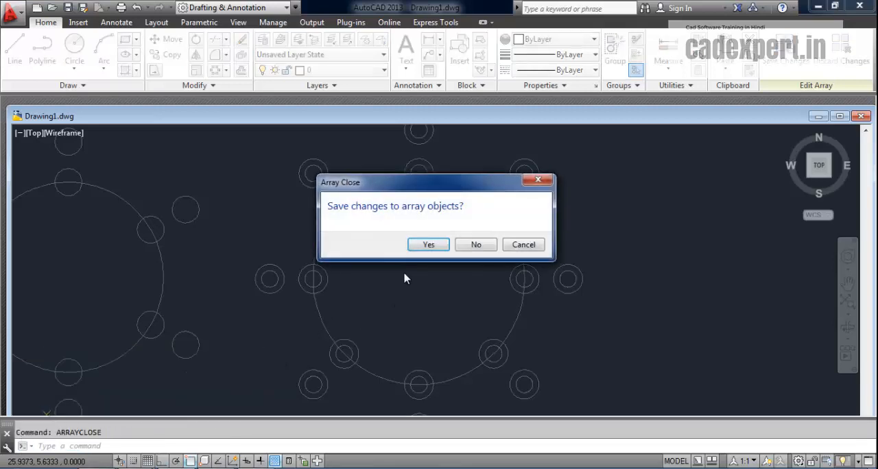
{"action": "left_click", "coordinate": [429, 245]}
{"action": "scroll", "coordinate": [427, 288], "scroll_direction": "down", "scroll_amount": 2}
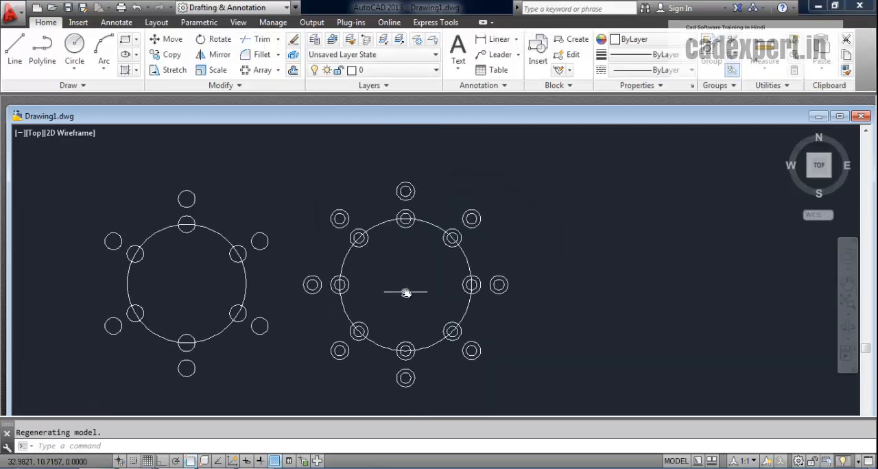
- Undo the last array edit, select the concentric-circle polar array and move its quick properties clear of the array options
{"action": "key", "text": "ctrl+z"}
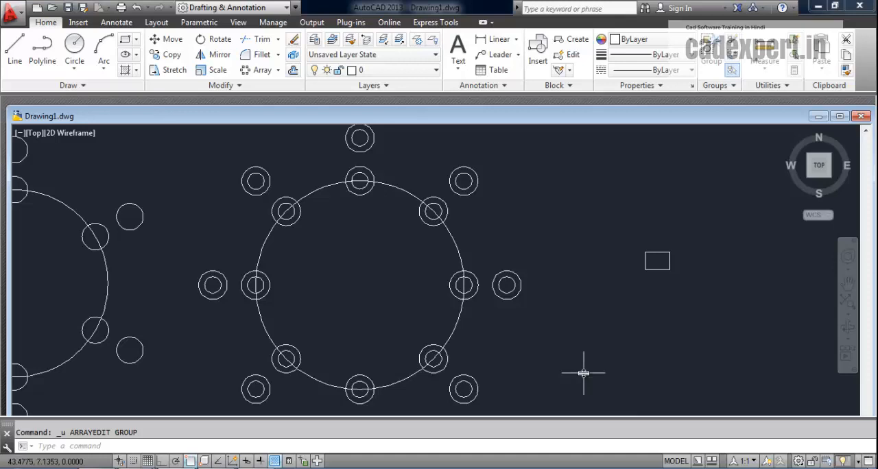
{"action": "left_click", "coordinate": [461, 195]}
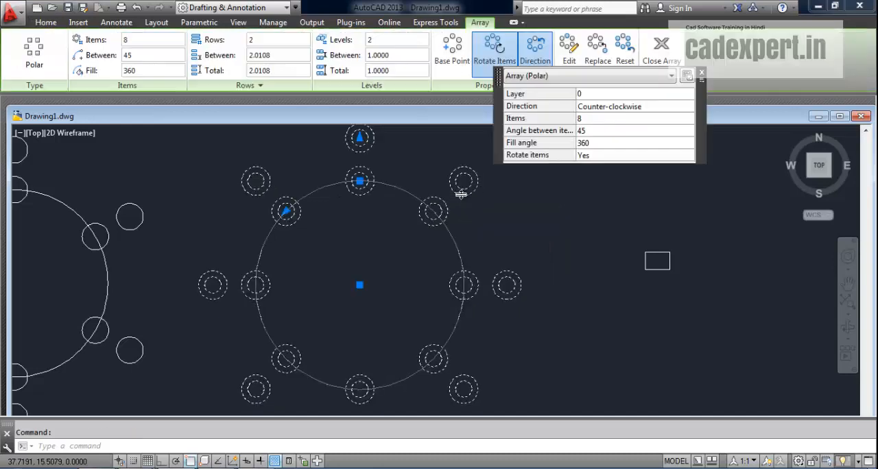
{"action": "left_click", "coordinate": [580, 74]}
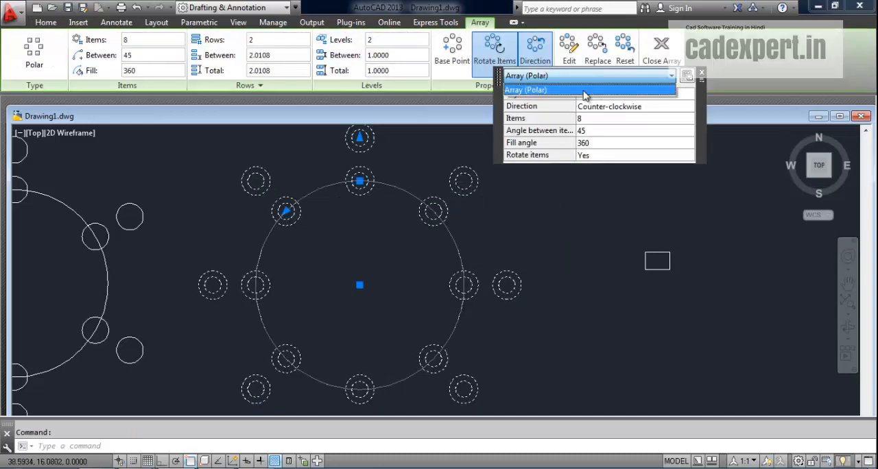
{"action": "left_click", "coordinate": [500, 74]}
{"action": "left_click_drag", "start_coordinate": [501, 76], "coordinate": [592, 169]}
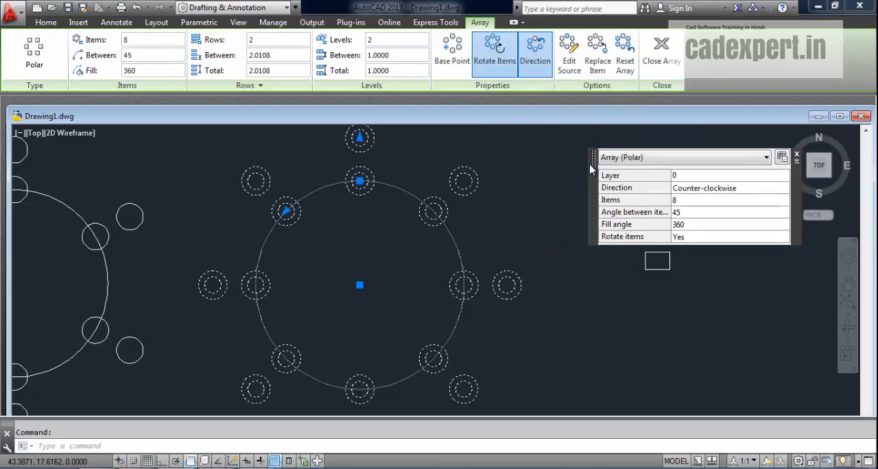
- Start replacing array items with the small rectangle beside the array, using the rectangle's centroid as base point
{"action": "left_click", "coordinate": [605, 55]}
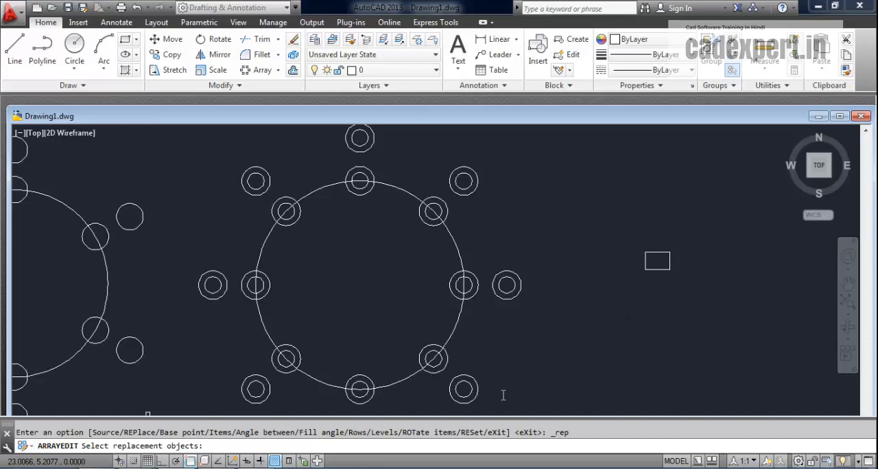
{"action": "left_click", "coordinate": [659, 258]}
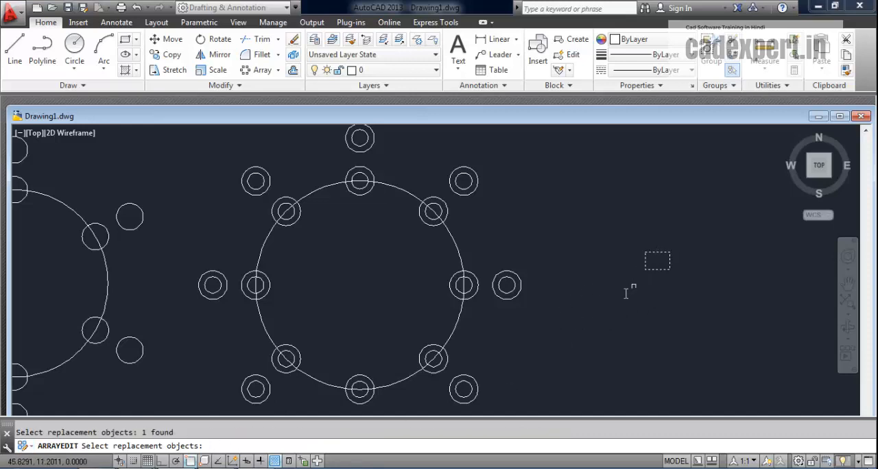
{"action": "key", "text": "Return"}
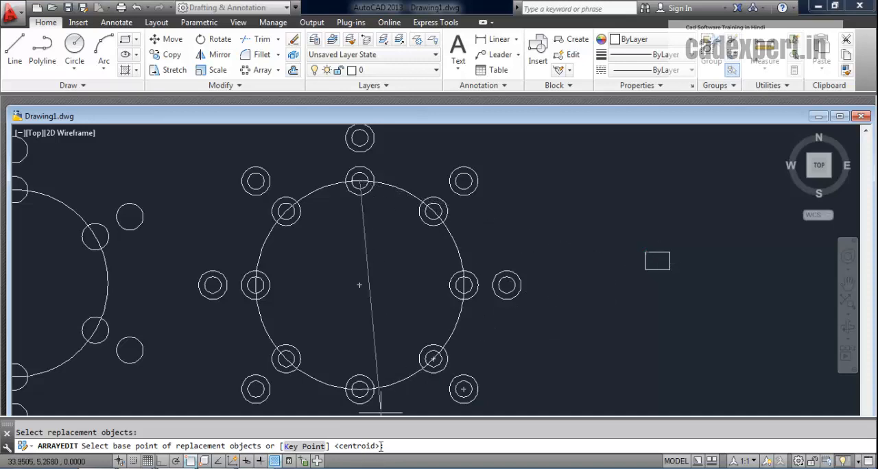
{"action": "left_click", "coordinate": [381, 413]}
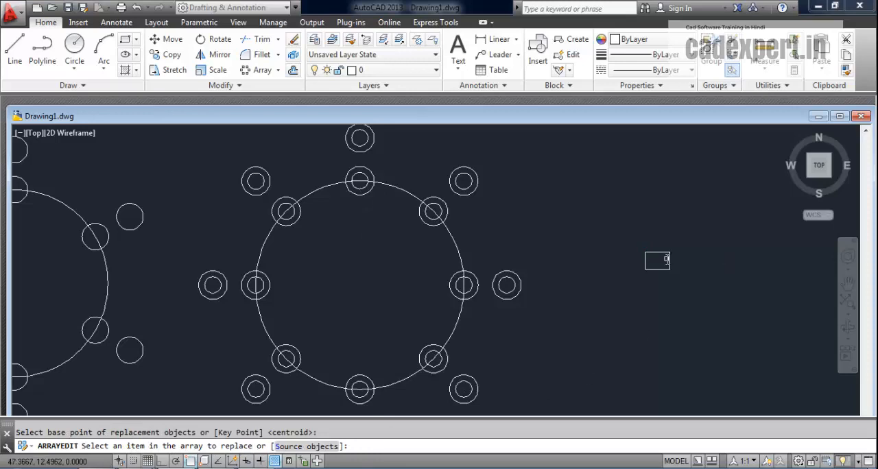
- Replace the inner row's top, upper-left, left and upper-right items with the rectangle, finish the edit and undo it
{"action": "left_click", "coordinate": [363, 167]}
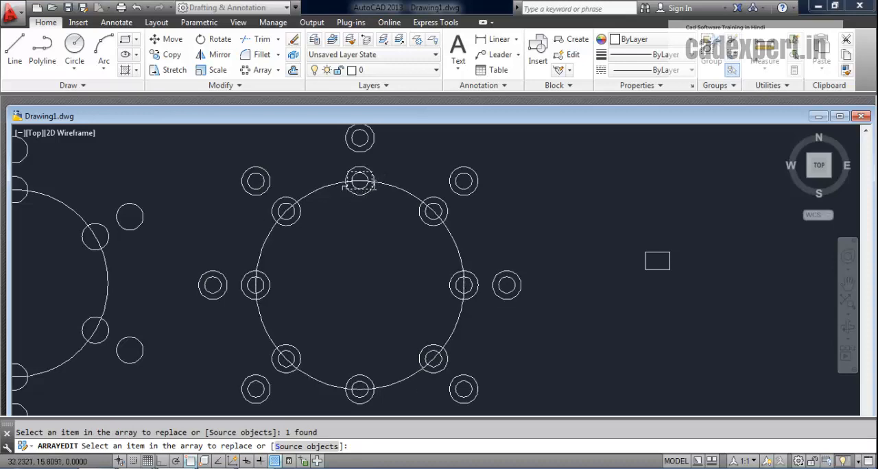
{"action": "left_click", "coordinate": [361, 169]}
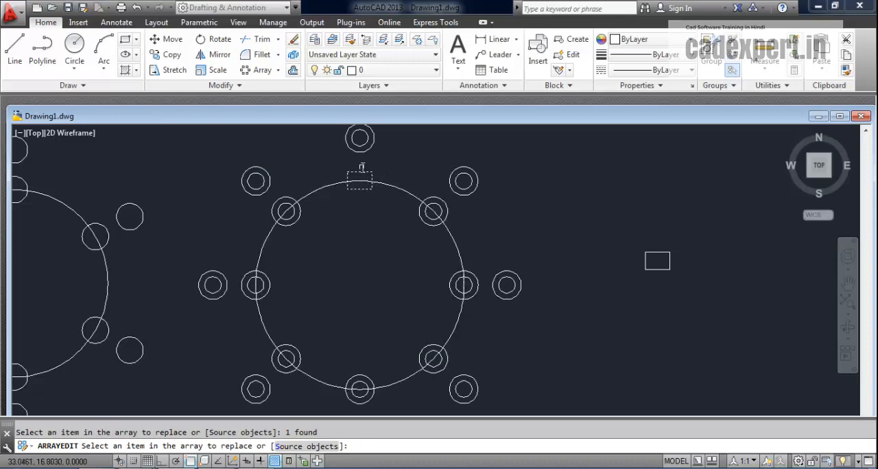
{"action": "left_click", "coordinate": [283, 199]}
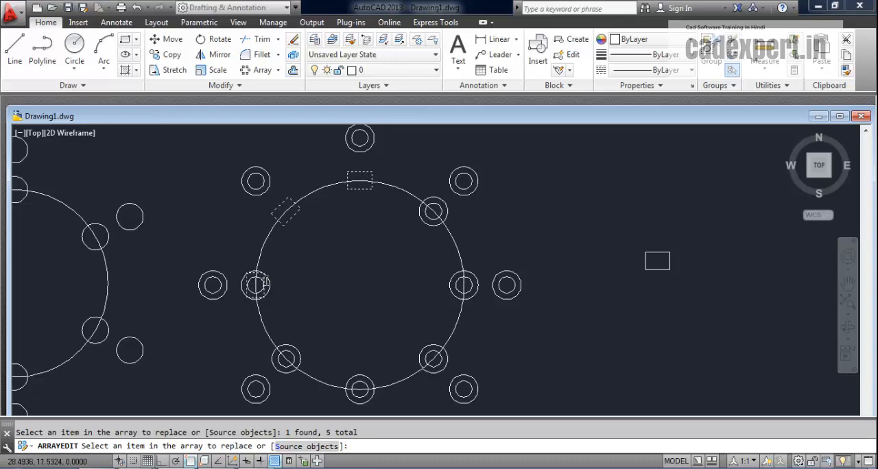
{"action": "left_click", "coordinate": [268, 282]}
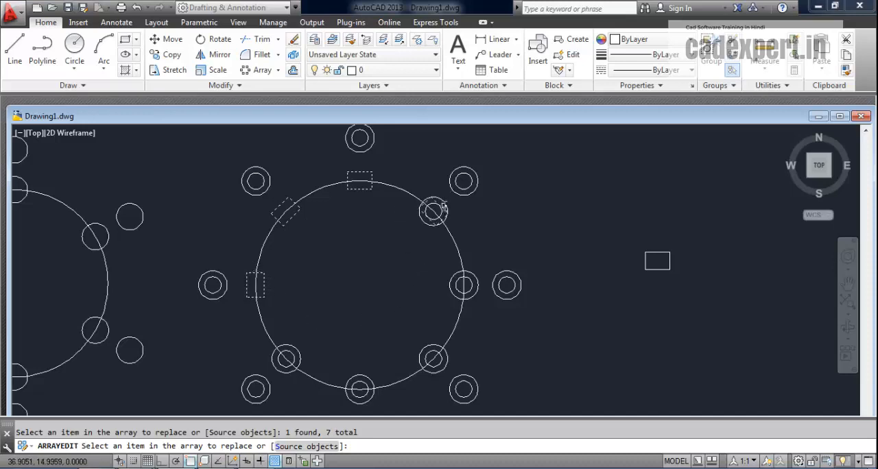
{"action": "left_click", "coordinate": [443, 205]}
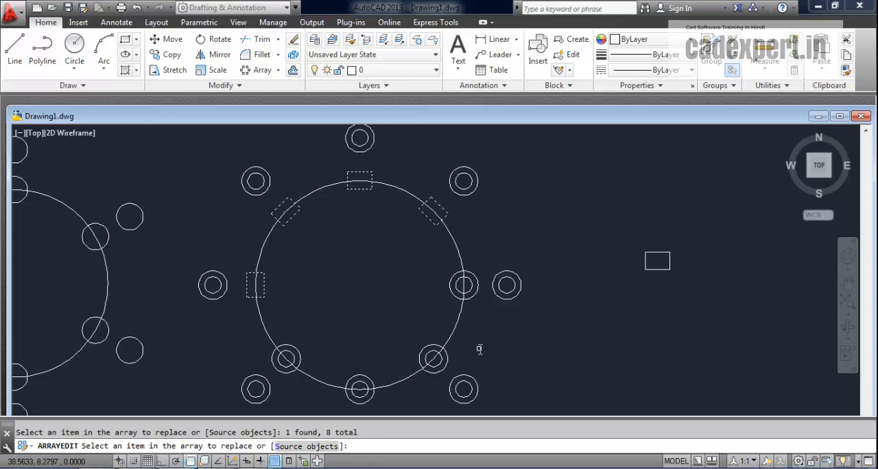
{"action": "key", "text": "Return"}
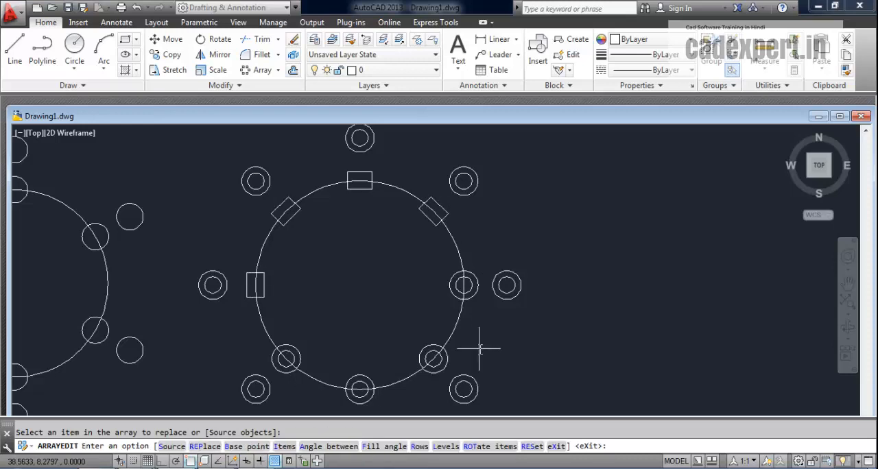
{"action": "key", "text": "Return"}
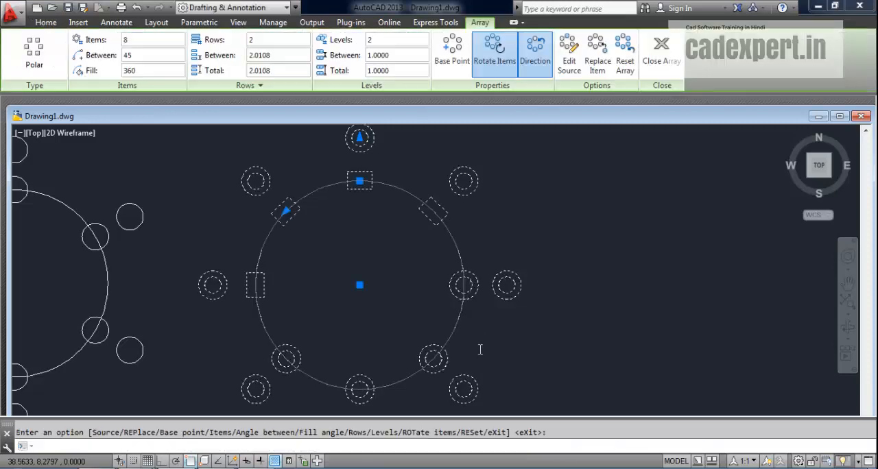
{"action": "key", "text": "Escape"}
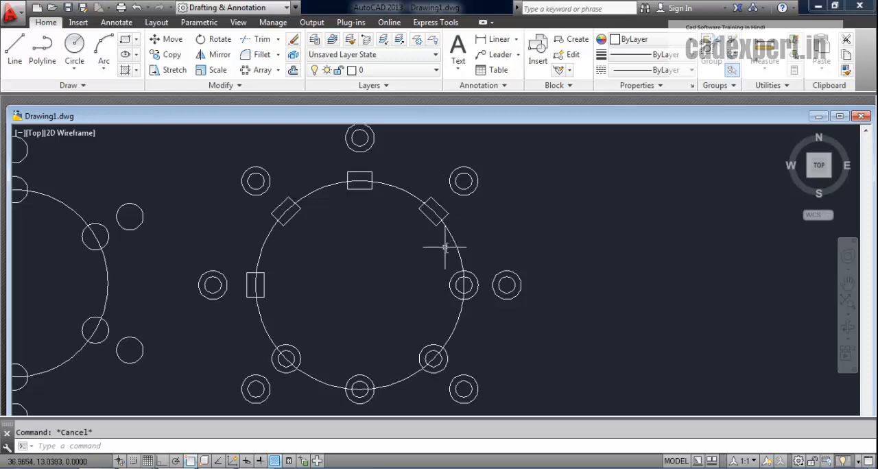
{"action": "key", "text": "ctrl+z"}
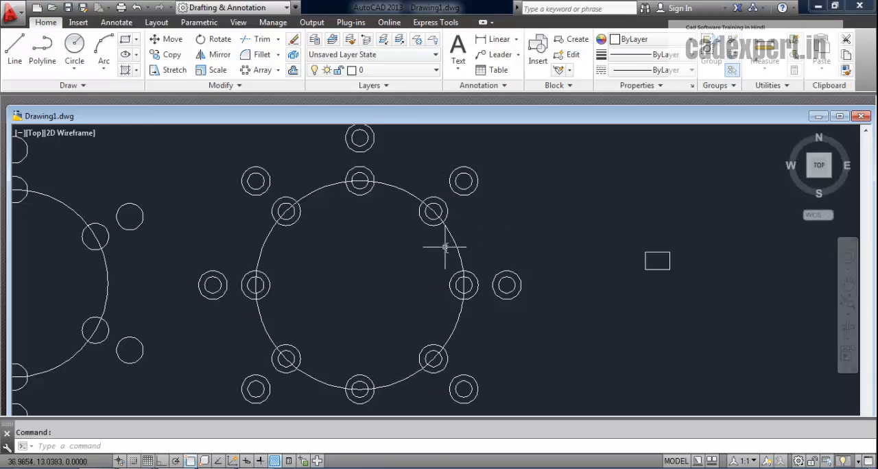
- Replace the array's source objects with the small rectangle, using its upper-left corner as base point, and reset the array
{"action": "left_click", "coordinate": [471, 168]}
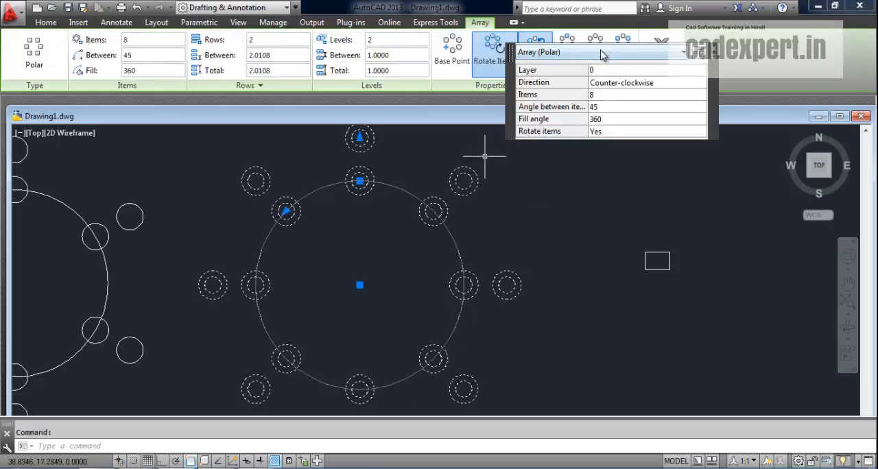
{"action": "left_click_drag", "start_coordinate": [509, 54], "coordinate": [544, 141]}
{"action": "left_click", "coordinate": [595, 56]}
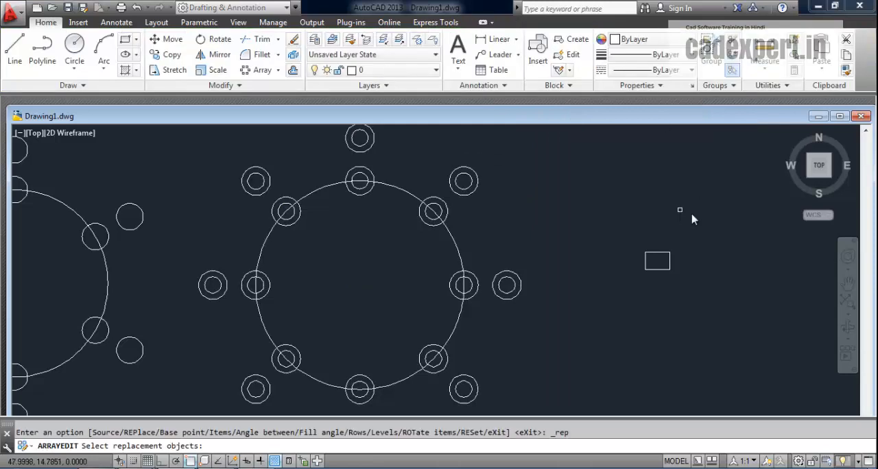
{"action": "left_click", "coordinate": [658, 254]}
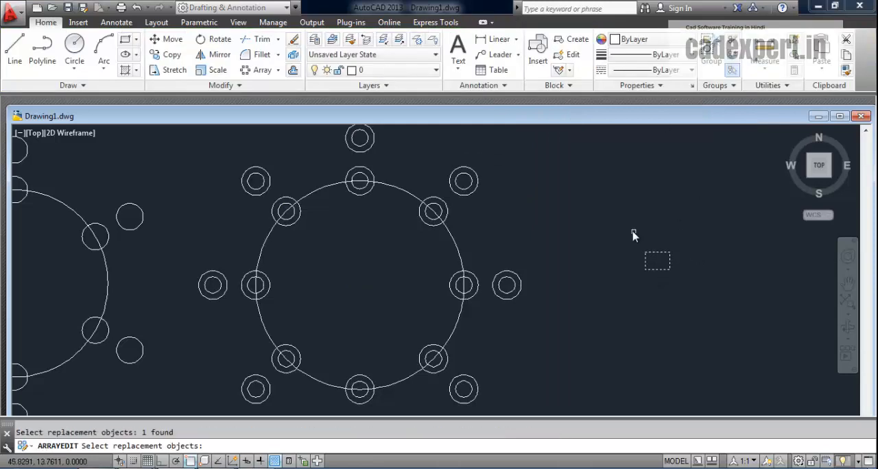
{"action": "key", "text": "Return"}
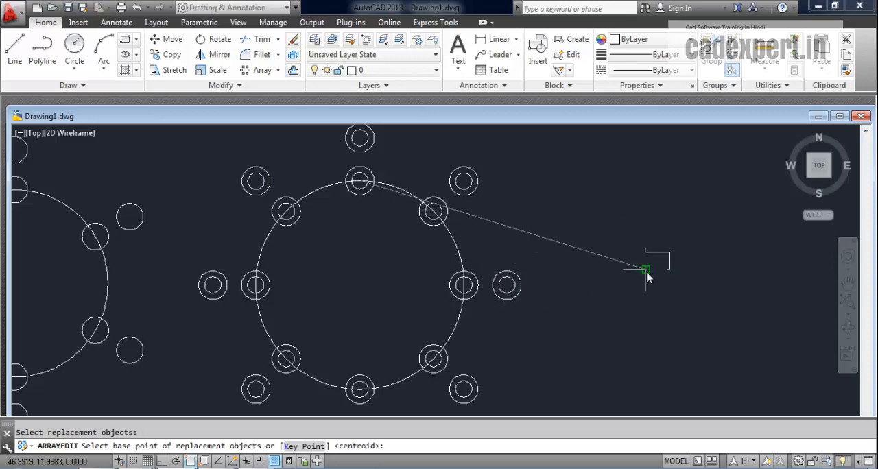
{"action": "left_click", "coordinate": [645, 253]}
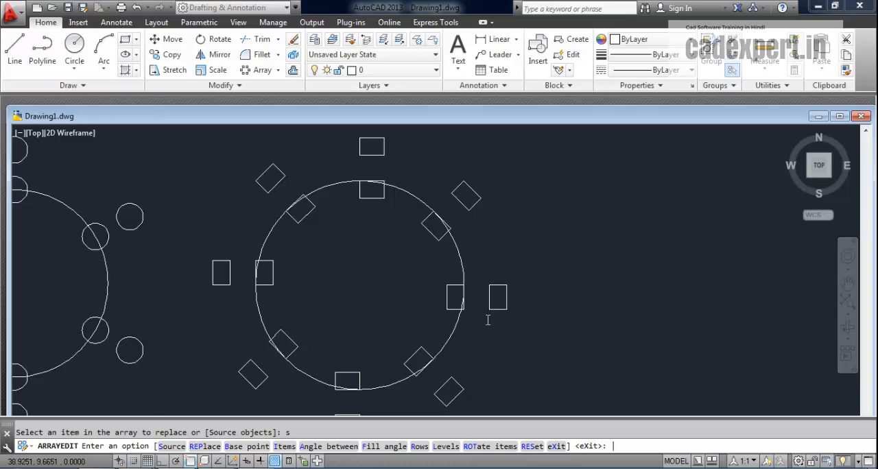
{"action": "key", "text": "Return"}
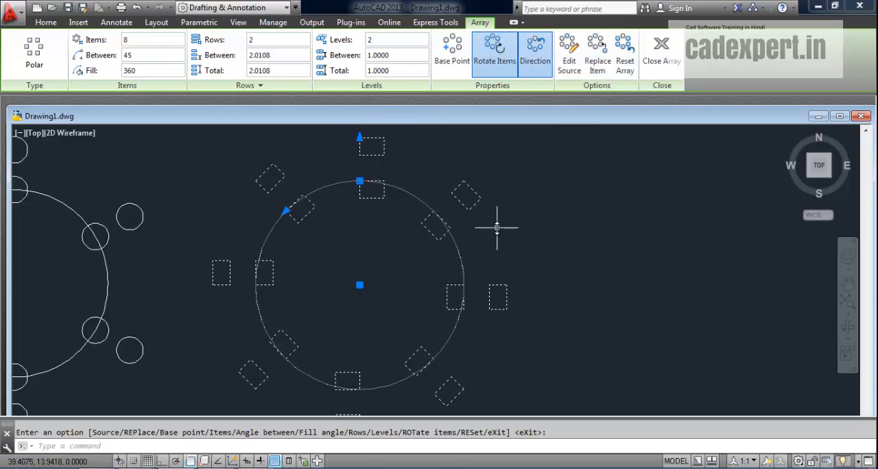
{"action": "left_click", "coordinate": [627, 67]}
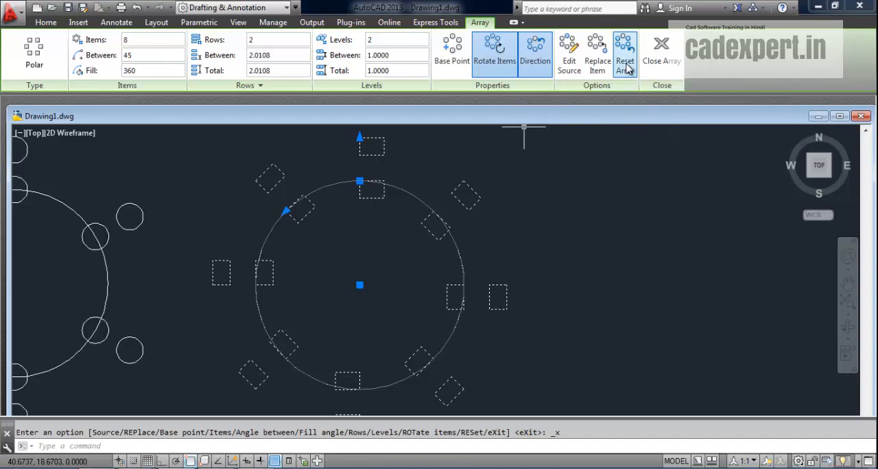